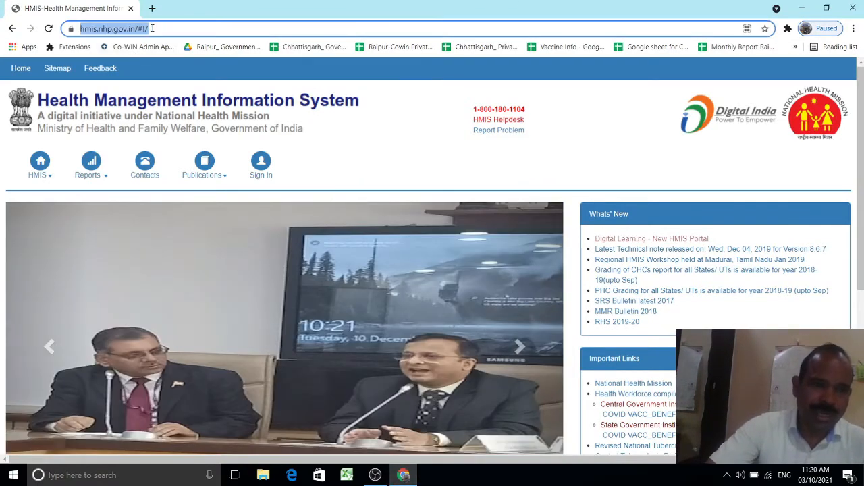
- Open the Health Management Information System portal at hmis.nhp.gov.in in a new tab
{"action": "left_click", "coordinate": [152, 8]}
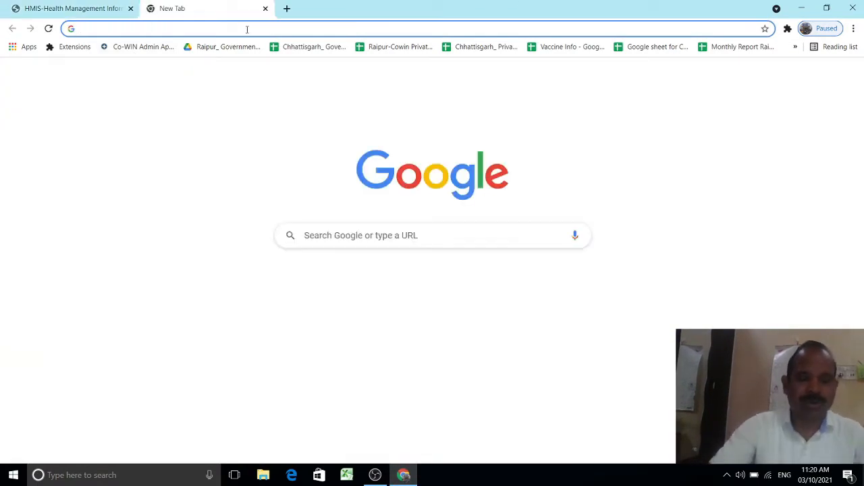
{"action": "type", "text": "hmis"}
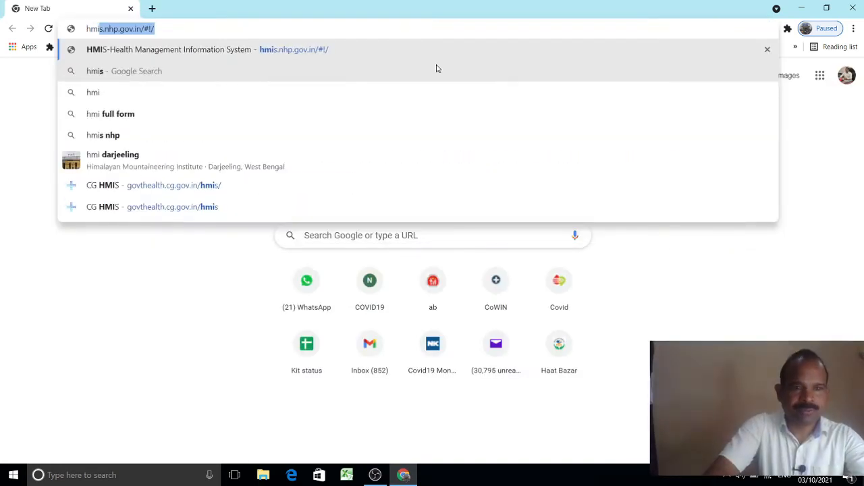
{"action": "type", "text": "."}
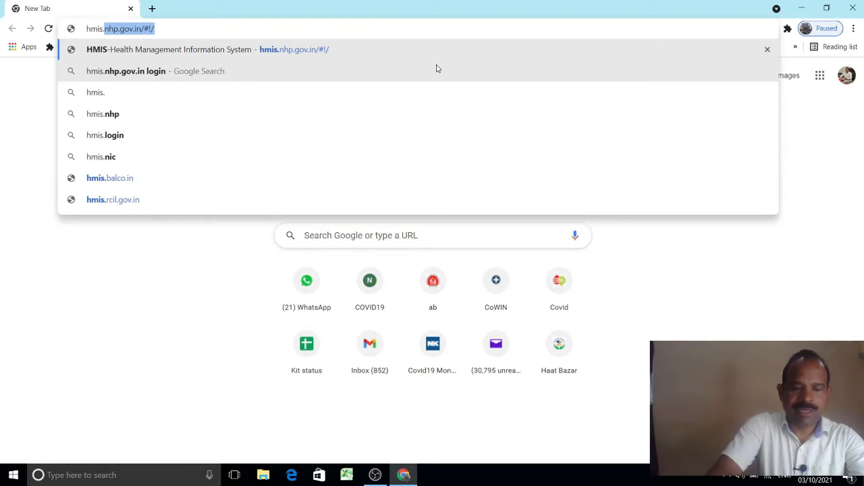
{"action": "type", "text": "nhp.gov.i"}
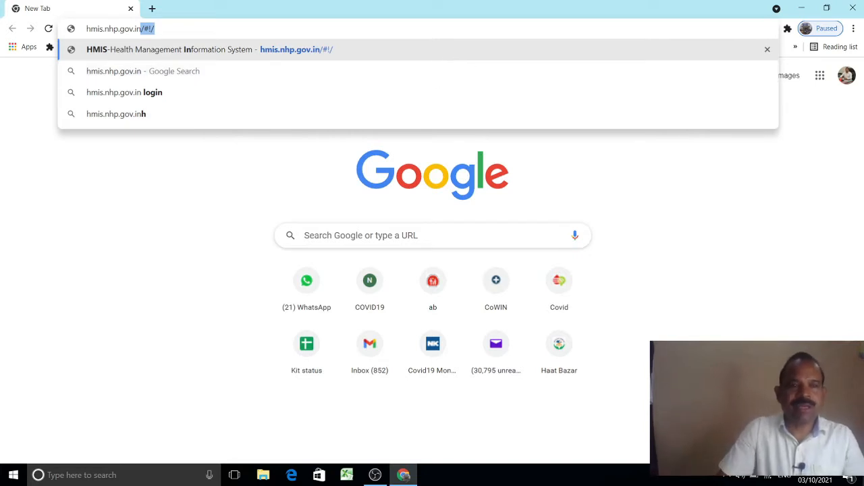
{"action": "type", "text": "n"}
{"action": "key", "text": "Return"}
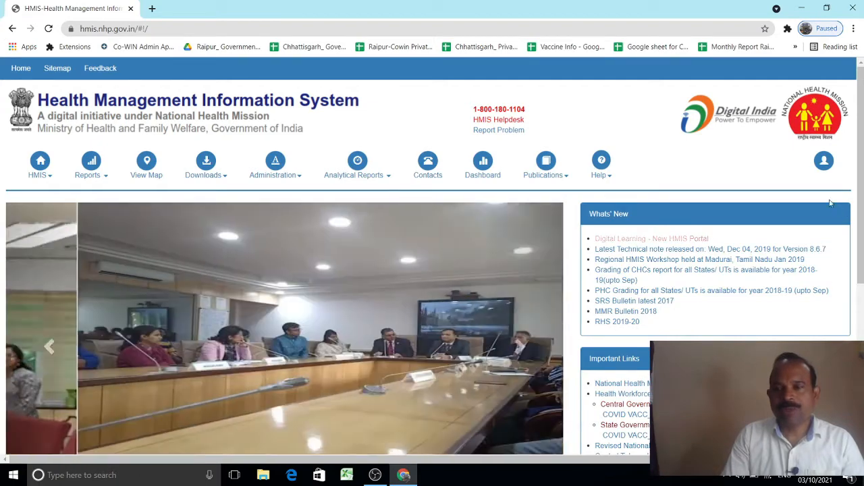
- Log out of the current account and sign in again with the prefilled credentials, entering the displayed CAPTCHA code
{"action": "left_click", "coordinate": [825, 162]}
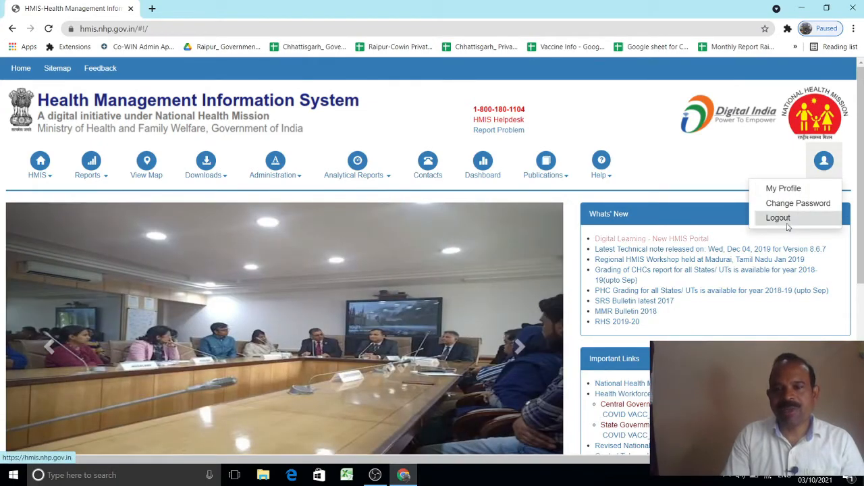
{"action": "left_click", "coordinate": [820, 218]}
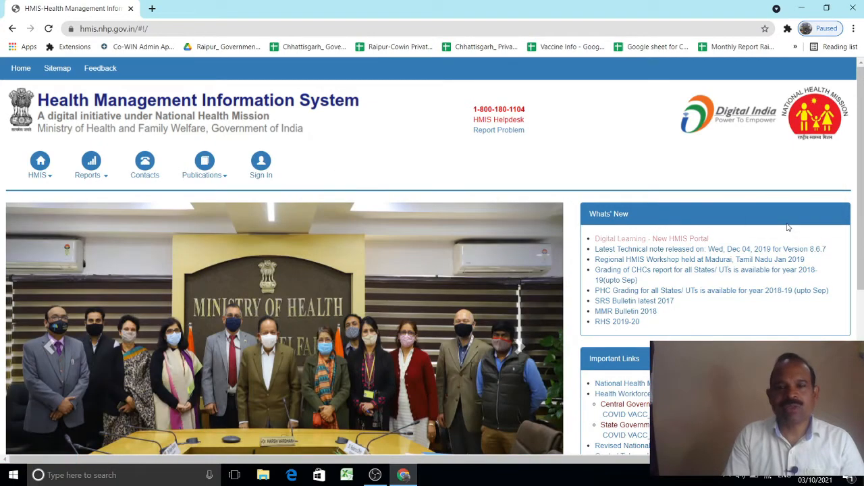
{"action": "left_click", "coordinate": [261, 159]}
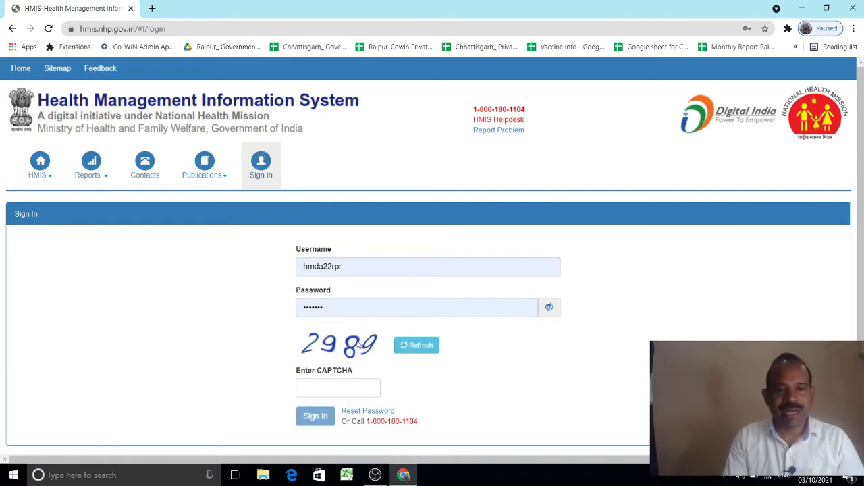
{"action": "left_click", "coordinate": [337, 390]}
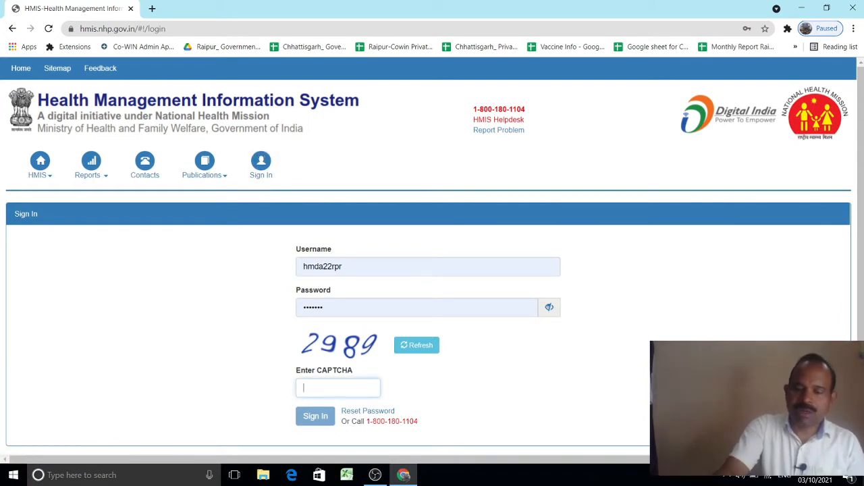
{"action": "type", "text": "2989"}
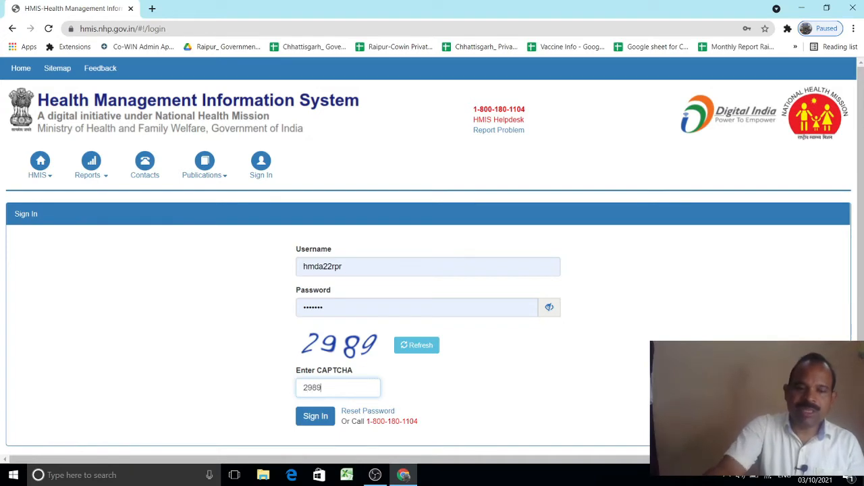
{"action": "left_click", "coordinate": [305, 416]}
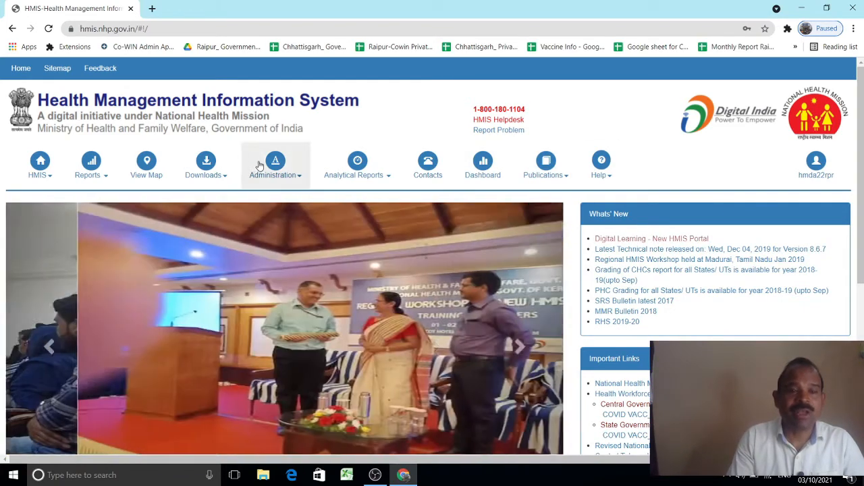
- Go to Manage Health Facilities under Administration and open the request form for a new health facility
{"action": "left_click", "coordinate": [274, 174]}
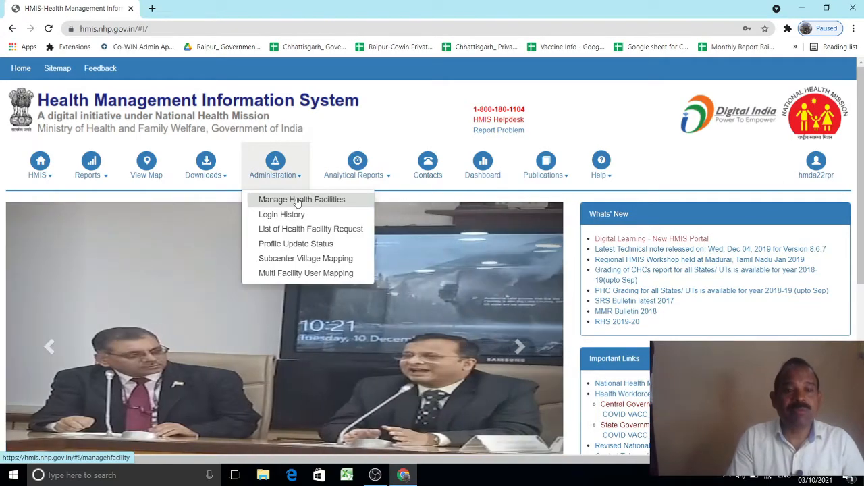
{"action": "left_click", "coordinate": [297, 201]}
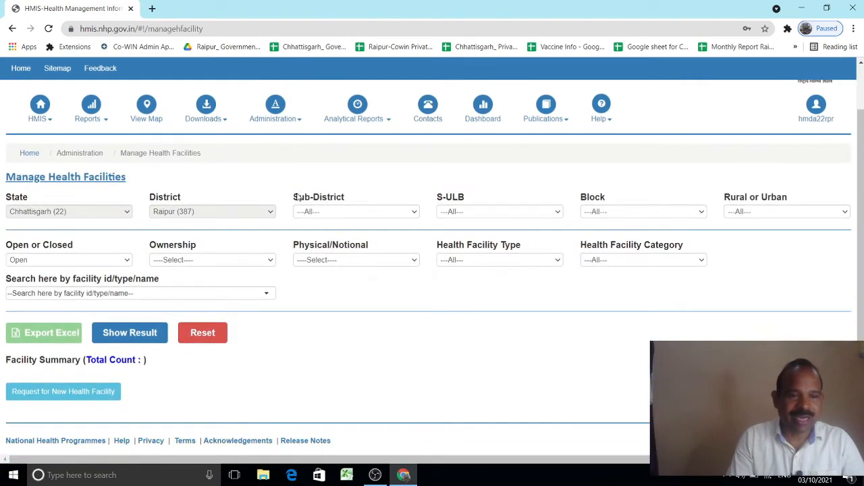
{"action": "scroll", "coordinate": [168, 270], "scroll_direction": "down", "scroll_amount": 2}
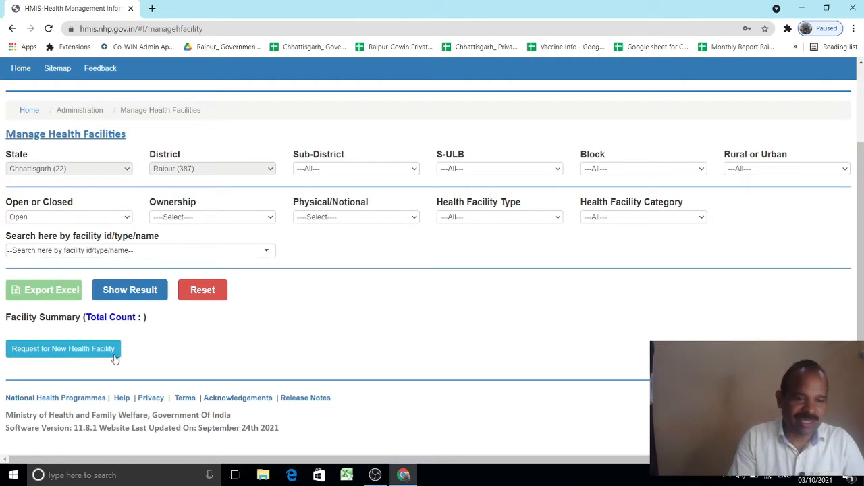
{"action": "scroll", "coordinate": [101, 351], "scroll_direction": "down", "scroll_amount": 1}
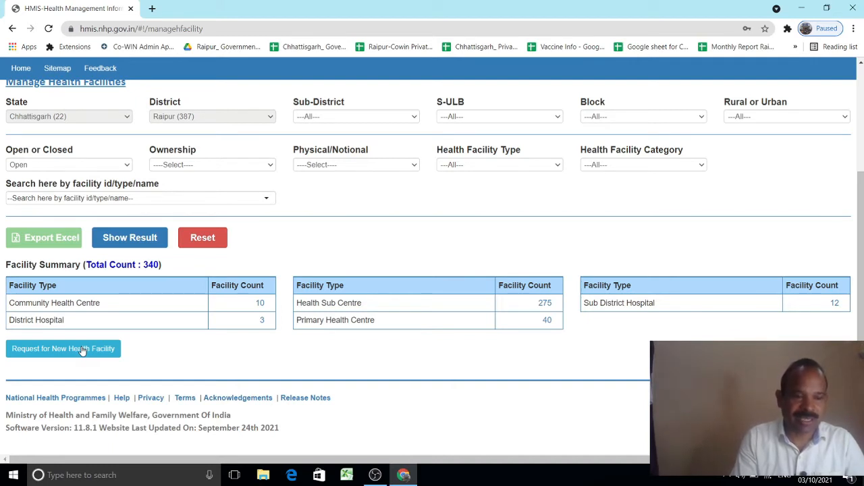
{"action": "left_click", "coordinate": [82, 354]}
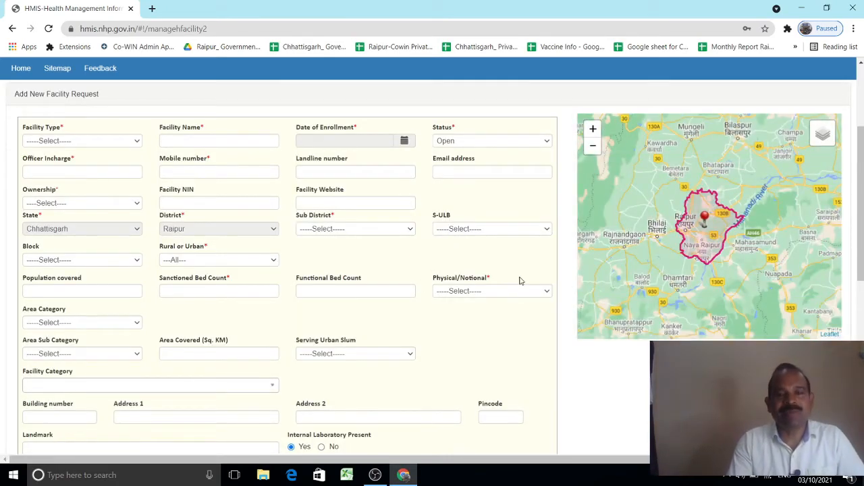
- Look over the new facility request form, examining the Facility Type, Facility Name, Date of Enrollment and Status fields and their options
{"action": "scroll", "coordinate": [520, 280], "scroll_direction": "down", "scroll_amount": 1}
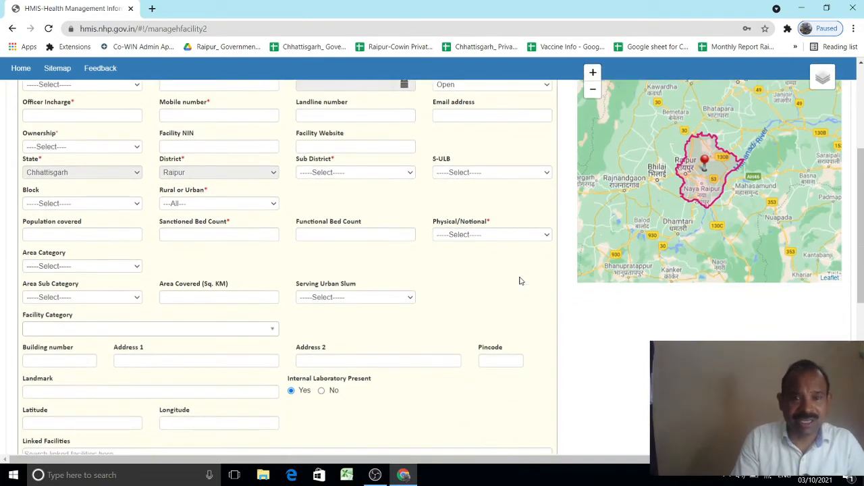
{"action": "scroll", "coordinate": [520, 281], "scroll_direction": "up", "scroll_amount": 3}
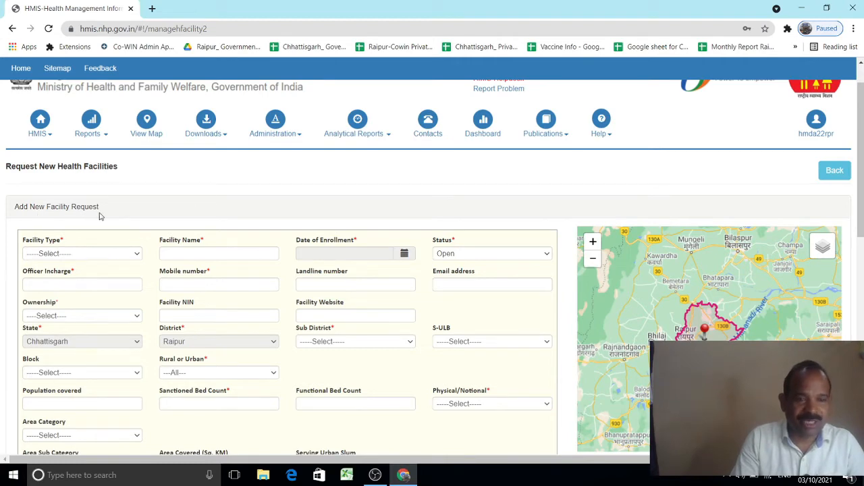
{"action": "left_click", "coordinate": [65, 255]}
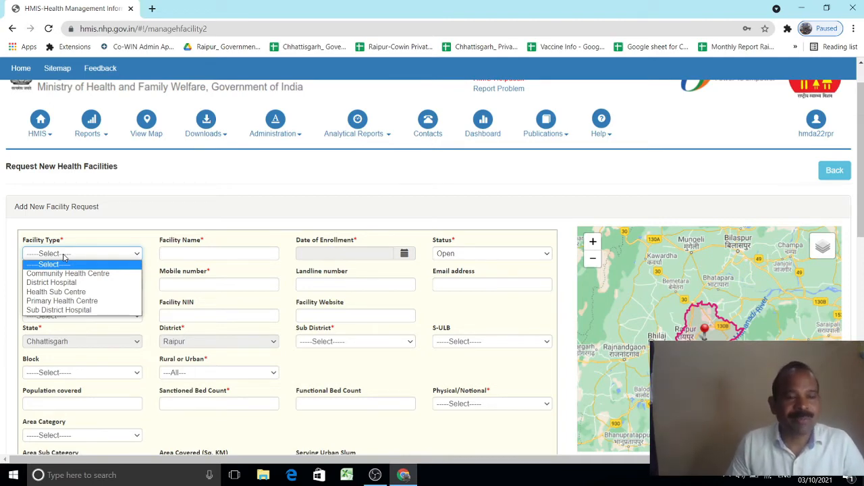
{"action": "left_click", "coordinate": [200, 251]}
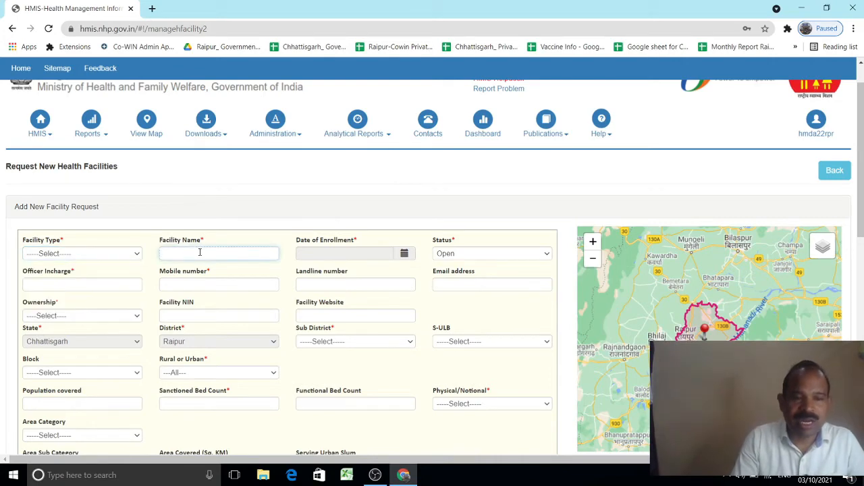
{"action": "left_click", "coordinate": [404, 257]}
{"action": "left_click", "coordinate": [340, 253]}
{"action": "left_click", "coordinate": [371, 252]}
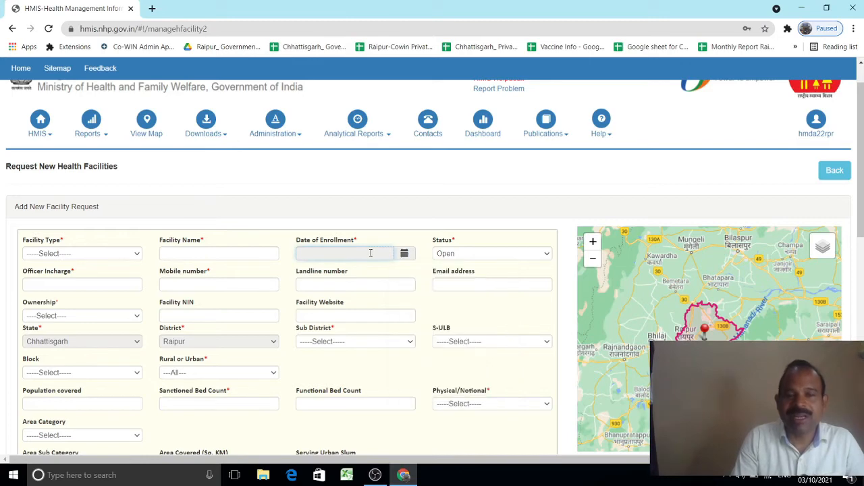
{"action": "left_click", "coordinate": [439, 257]}
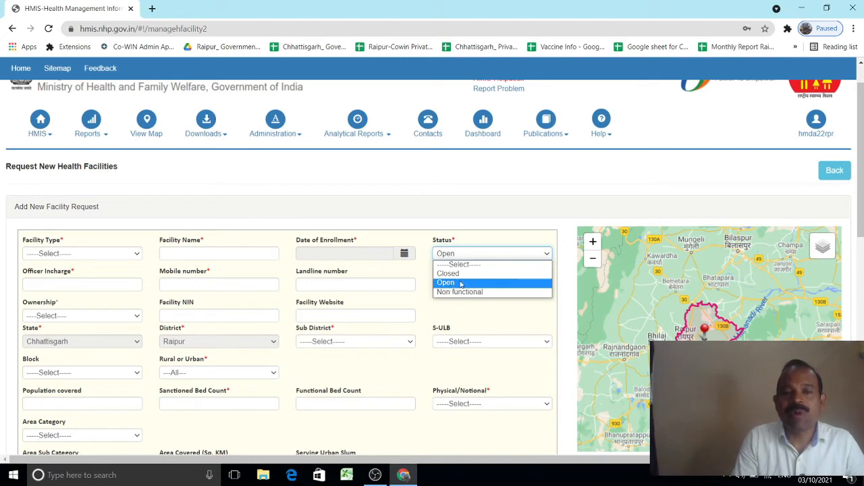
{"action": "left_click", "coordinate": [484, 241]}
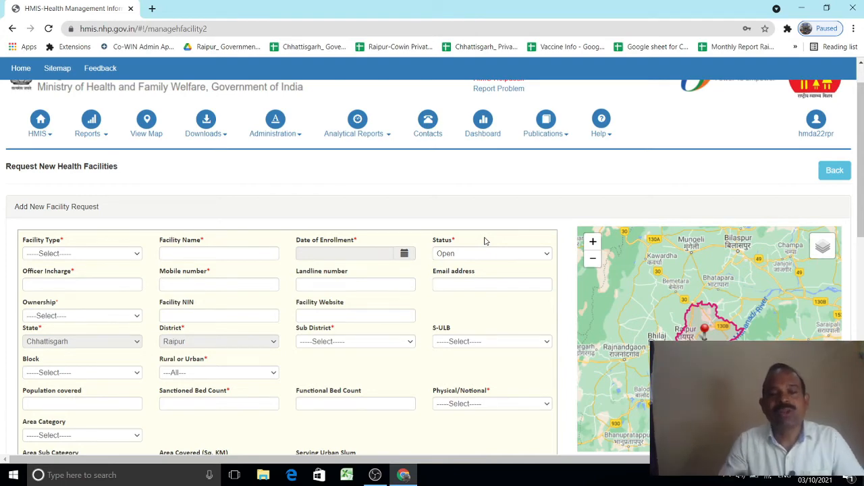
{"action": "left_click", "coordinate": [472, 253]}
{"action": "left_click", "coordinate": [490, 239]}
- Examine the Officer Incharge, Mobile number and Landline number fields, the Ownership options and the Facility NIN field
{"action": "left_click", "coordinate": [75, 283]}
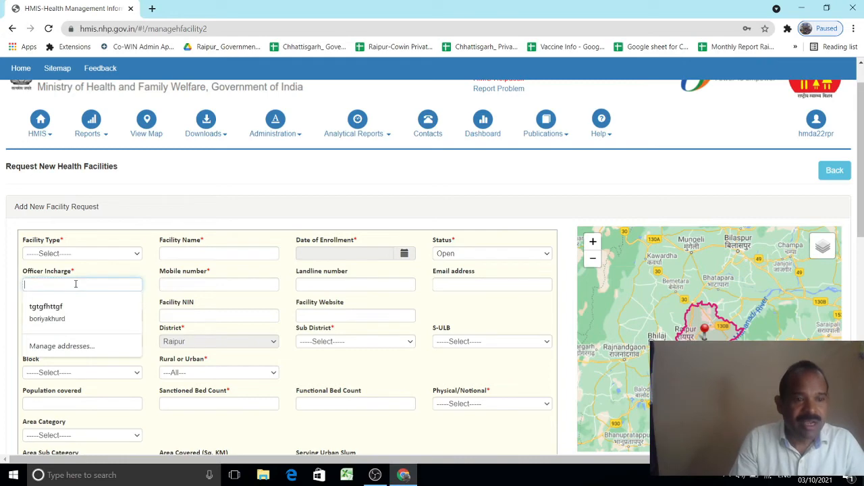
{"action": "scroll", "coordinate": [74, 283], "scroll_direction": "down", "scroll_amount": 2}
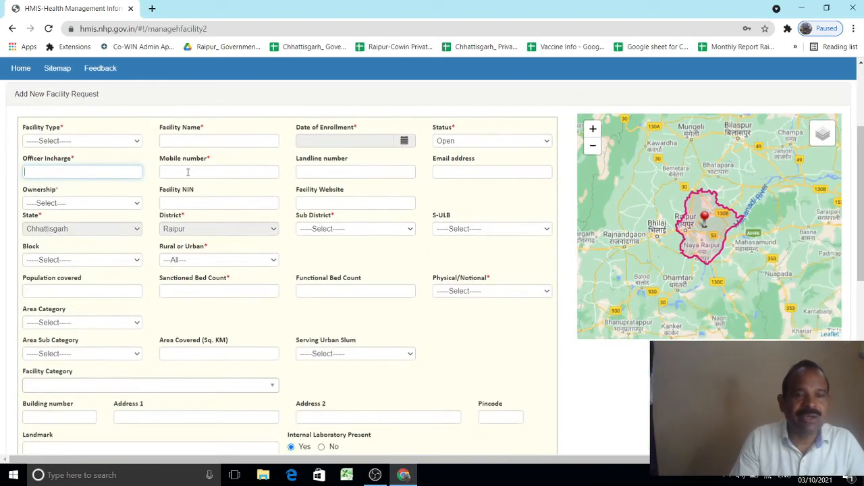
{"action": "left_click", "coordinate": [190, 172]}
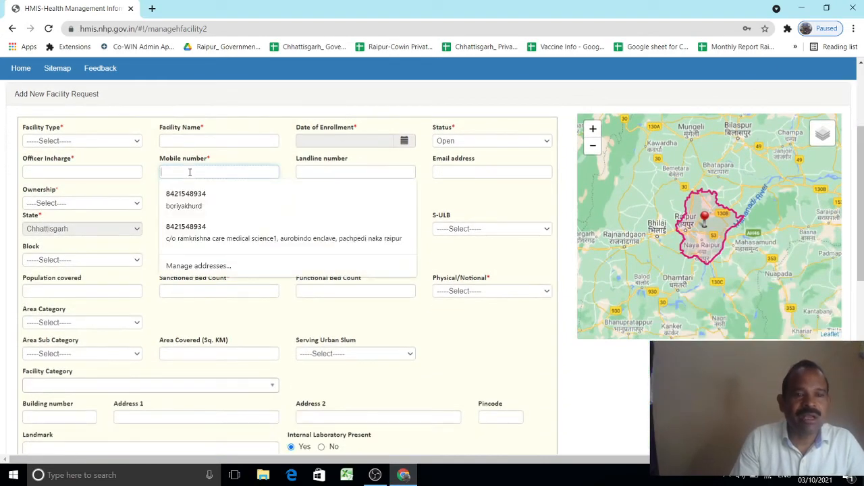
{"action": "left_click", "coordinate": [358, 173]}
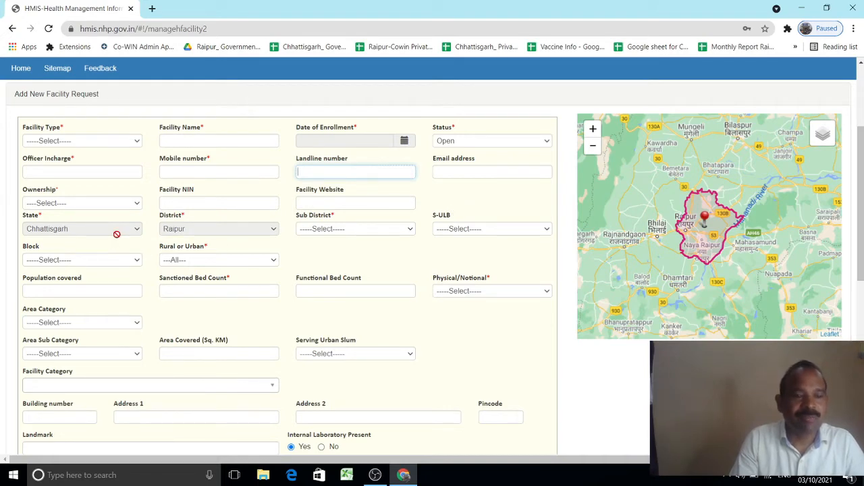
{"action": "left_click", "coordinate": [56, 205]}
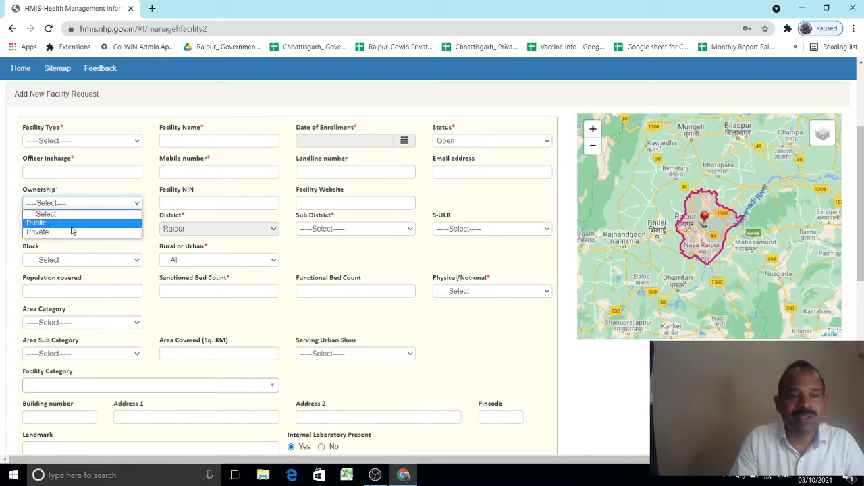
{"action": "left_click", "coordinate": [183, 204]}
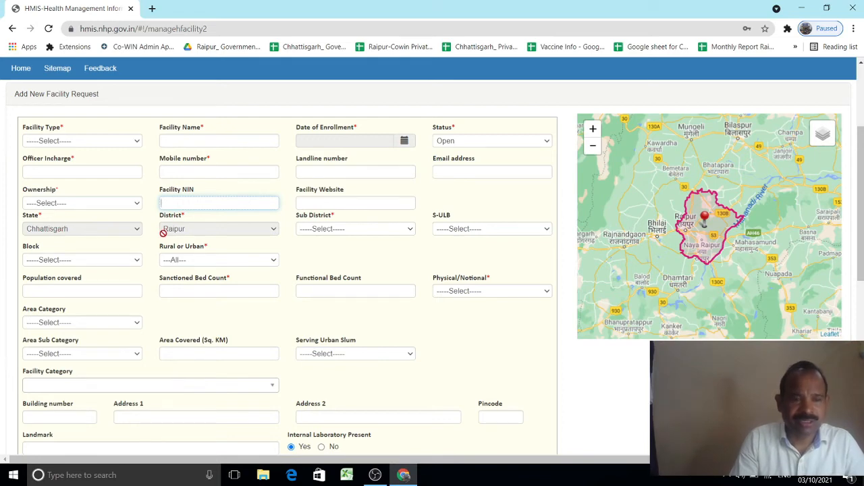
- Examine the available choices for Sub District, S-ULB, Block and Rural or Urban in the facility request form
{"action": "left_click", "coordinate": [341, 230]}
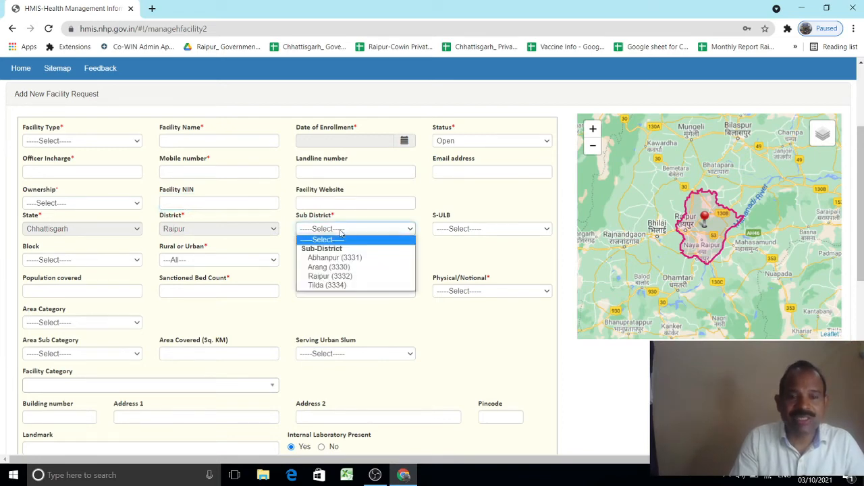
{"action": "left_click", "coordinate": [459, 230]}
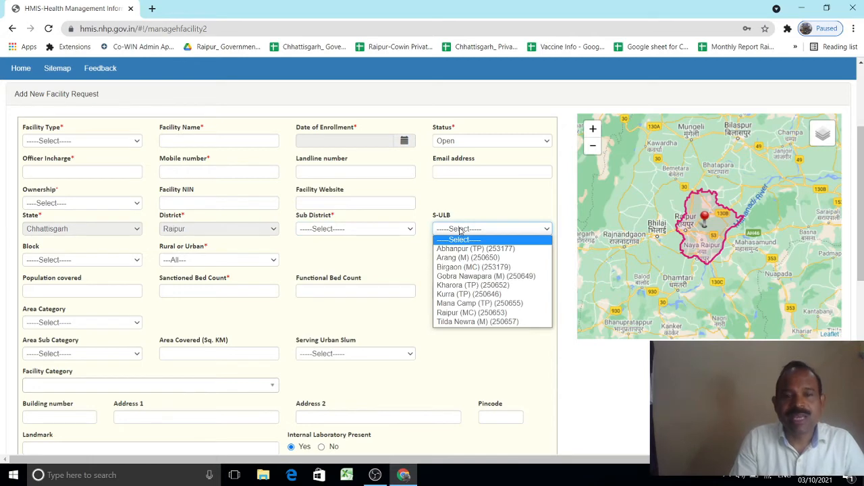
{"action": "left_click", "coordinate": [353, 233]}
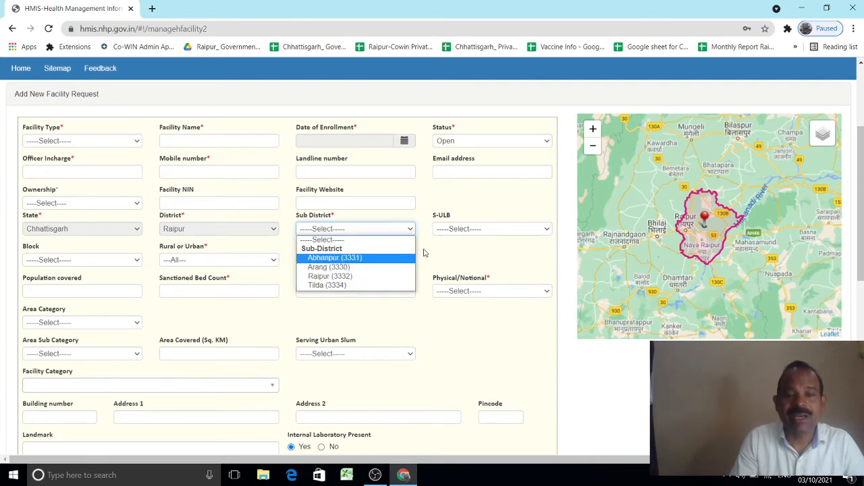
{"action": "left_click", "coordinate": [437, 232]}
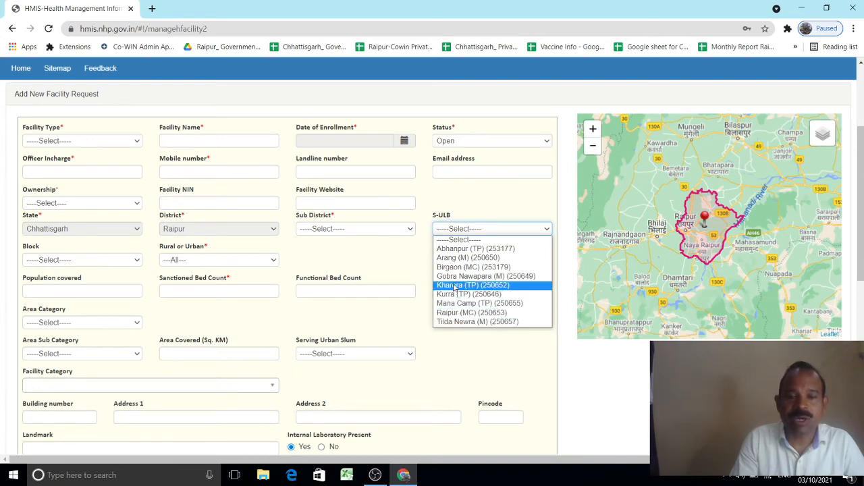
{"action": "left_click", "coordinate": [44, 283]}
{"action": "left_click", "coordinate": [64, 262]}
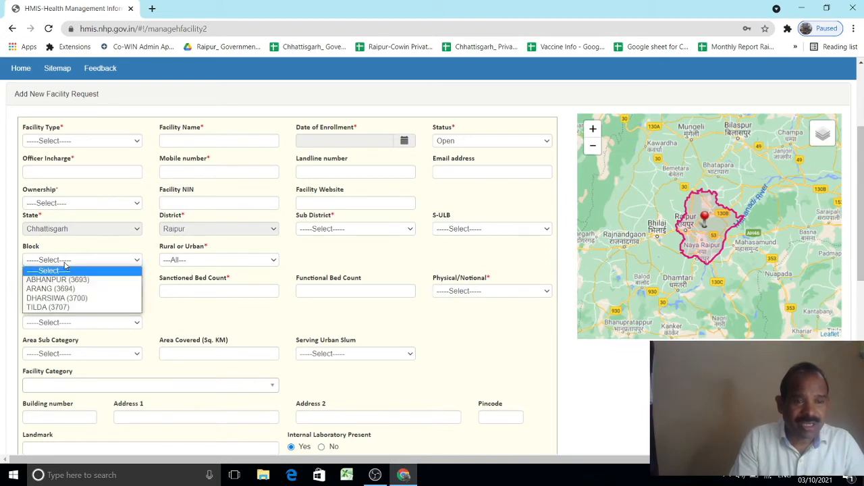
{"action": "left_click", "coordinate": [192, 260]}
{"action": "left_click", "coordinate": [193, 260]}
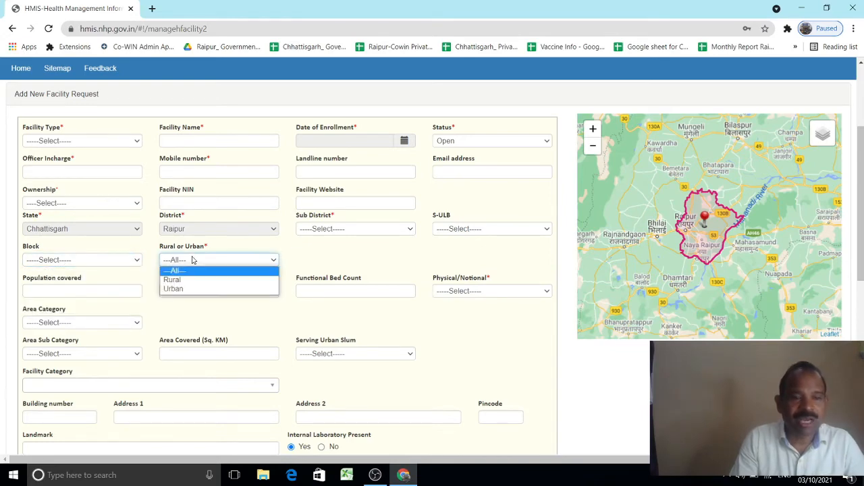
- Examine the Physical/Notional and Area Category choices in the facility request form
{"action": "left_click", "coordinate": [310, 267]}
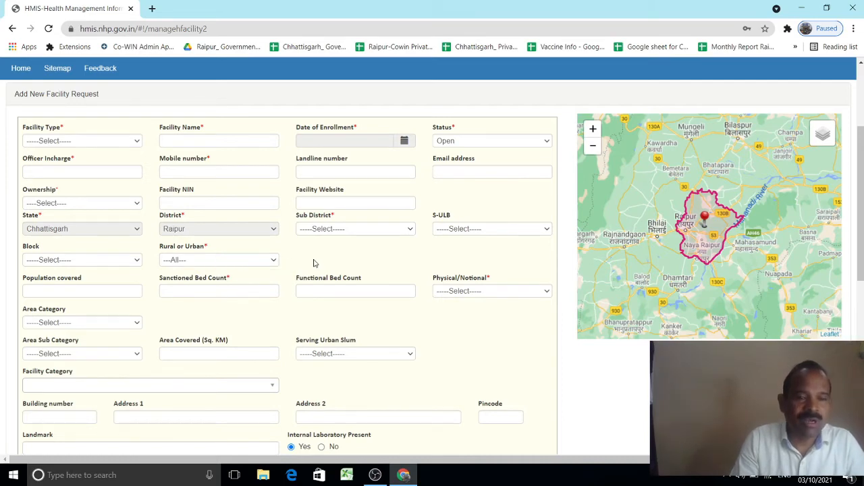
{"action": "scroll", "coordinate": [313, 263], "scroll_direction": "down", "scroll_amount": 1}
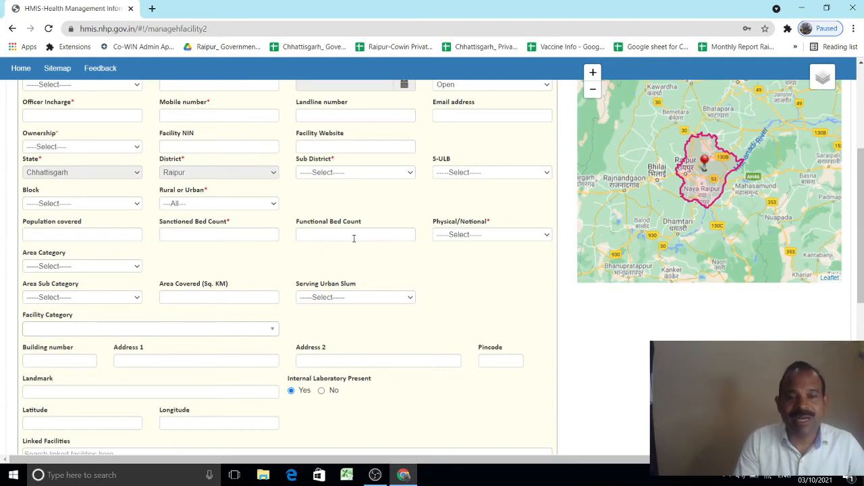
{"action": "left_click", "coordinate": [493, 236]}
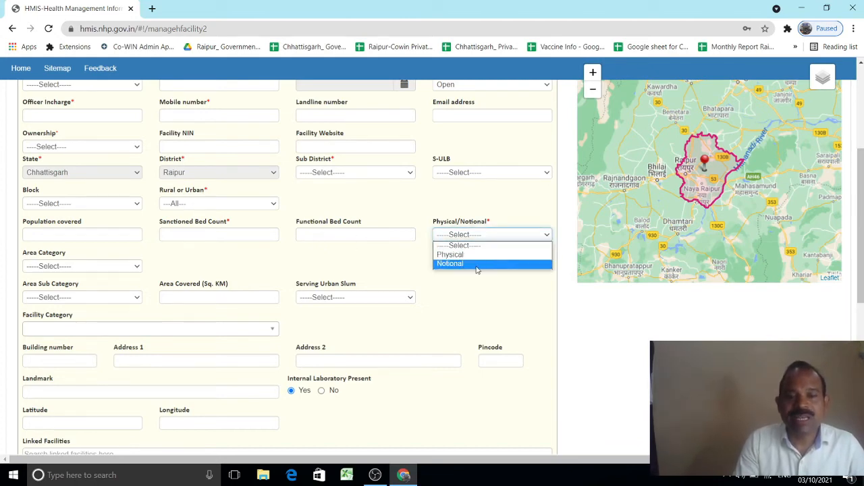
{"action": "left_click", "coordinate": [465, 284]}
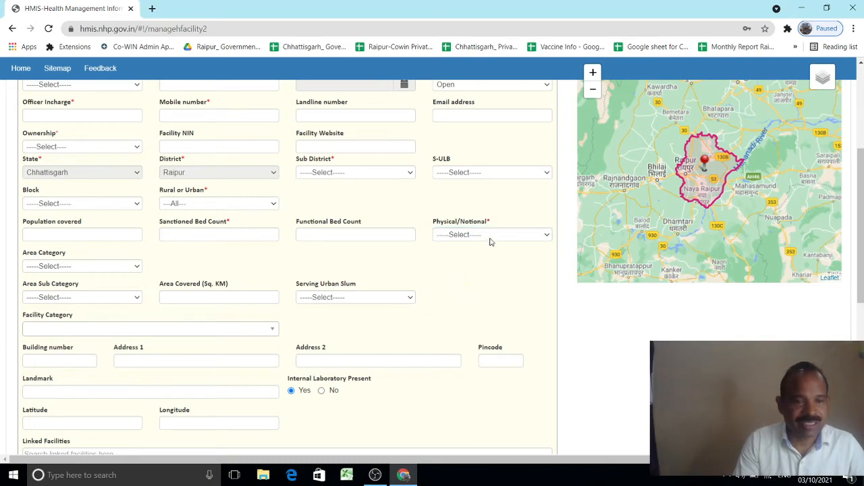
{"action": "left_click", "coordinate": [74, 268]}
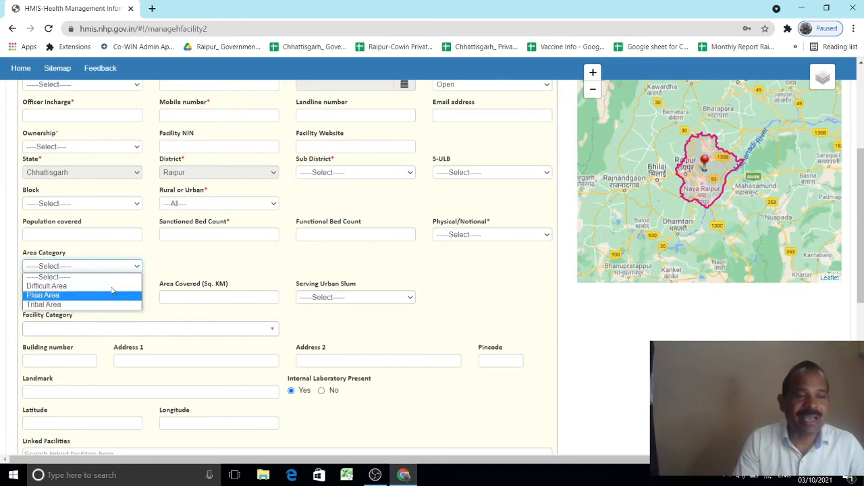
{"action": "left_click", "coordinate": [198, 253]}
- Examine the Area Sub Category choices, the Area Covered field and the Serving Urban Slum choices
{"action": "scroll", "coordinate": [197, 253], "scroll_direction": "down", "scroll_amount": 3}
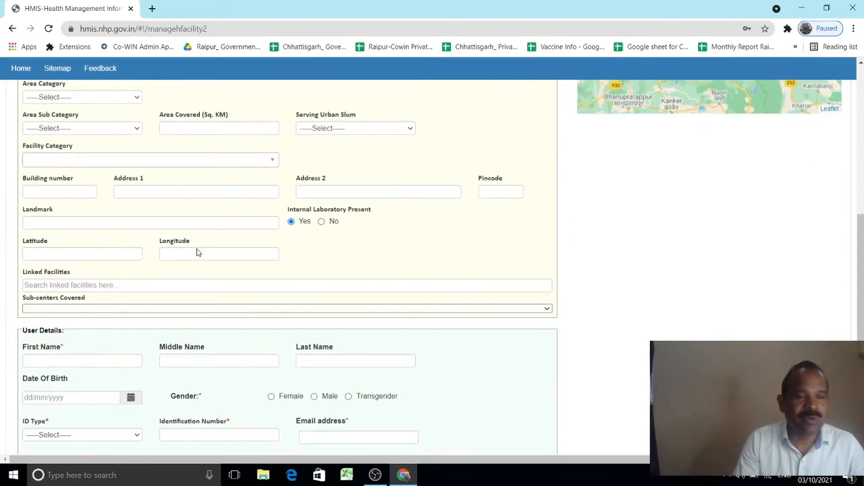
{"action": "left_click", "coordinate": [79, 130]}
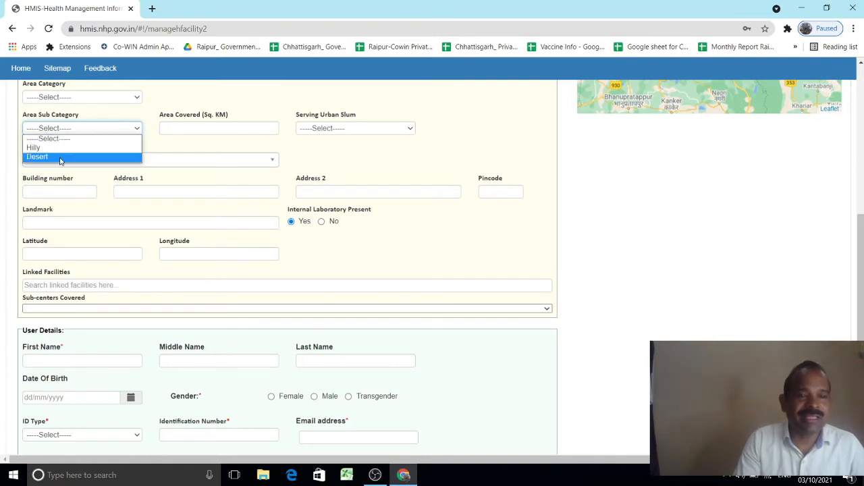
{"action": "left_click", "coordinate": [223, 135]}
{"action": "left_click", "coordinate": [224, 133]}
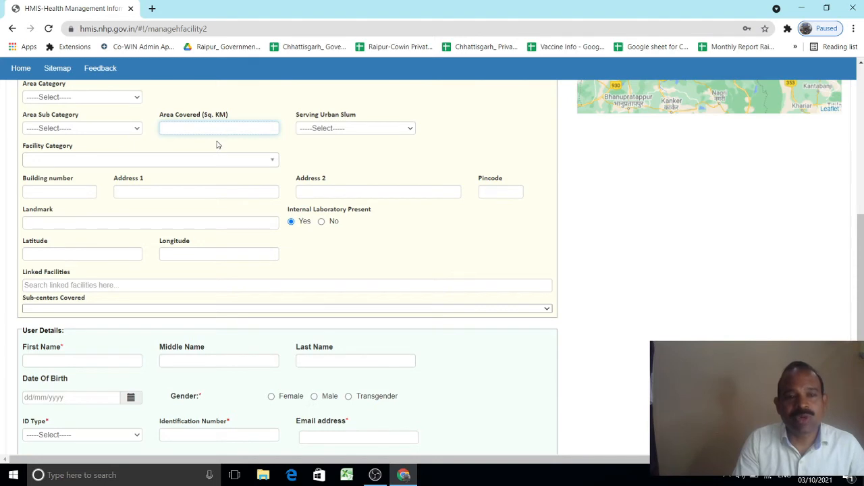
{"action": "left_click", "coordinate": [341, 130]}
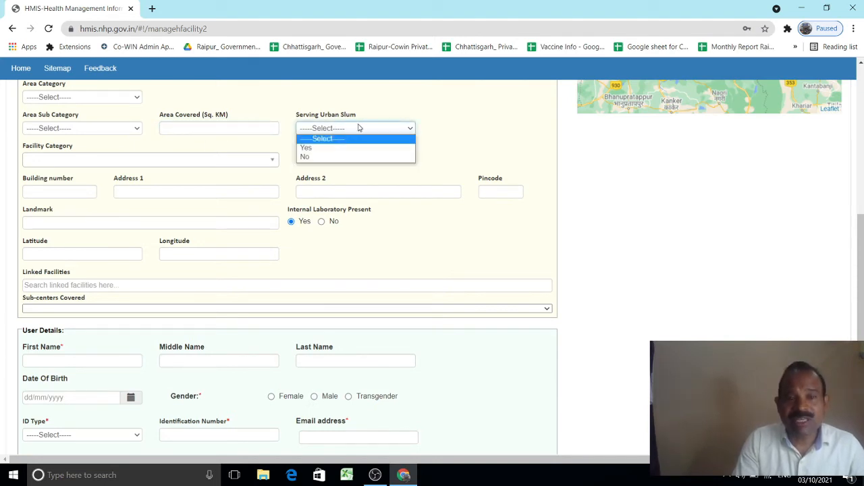
{"action": "left_click", "coordinate": [451, 159]}
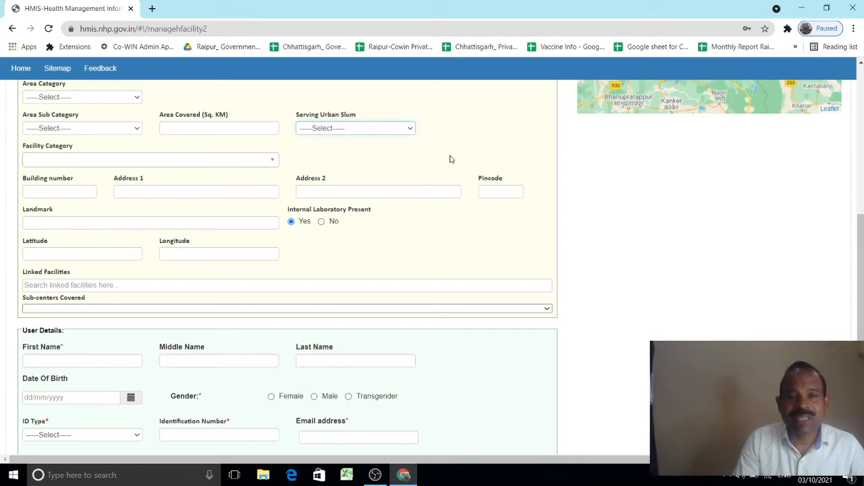
- Look through the full list of Facility Category options without selecting any
{"action": "left_click", "coordinate": [153, 159]}
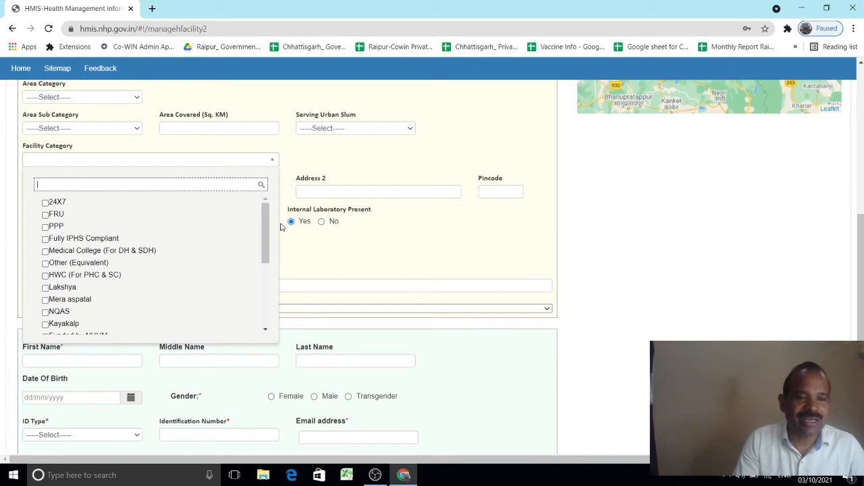
{"action": "left_click_drag", "start_coordinate": [267, 222], "coordinate": [276, 291]}
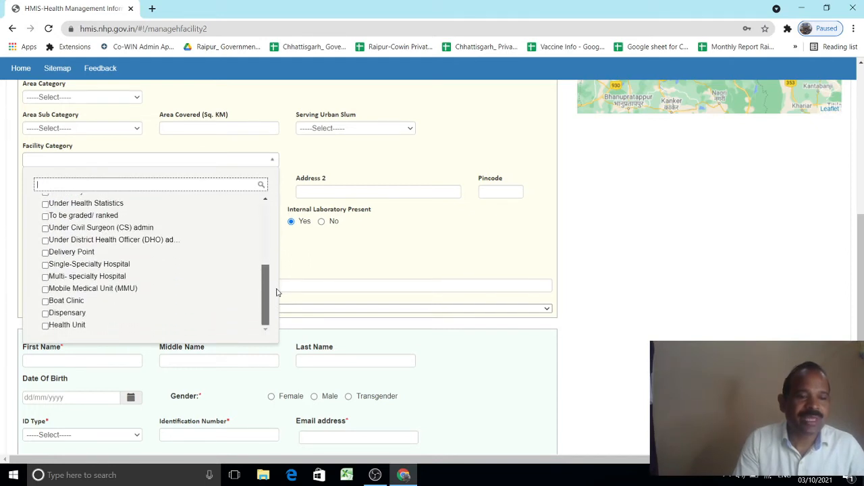
{"action": "left_click_drag", "start_coordinate": [276, 291], "coordinate": [267, 222]}
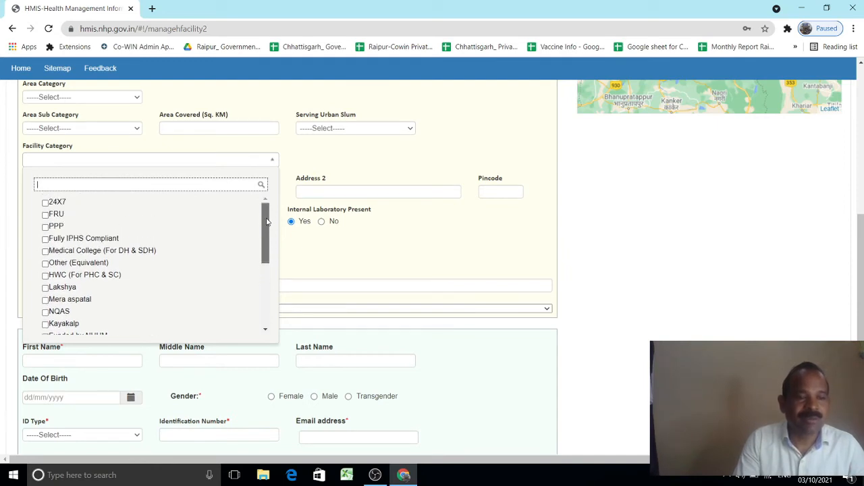
{"action": "left_click", "coordinate": [291, 245]}
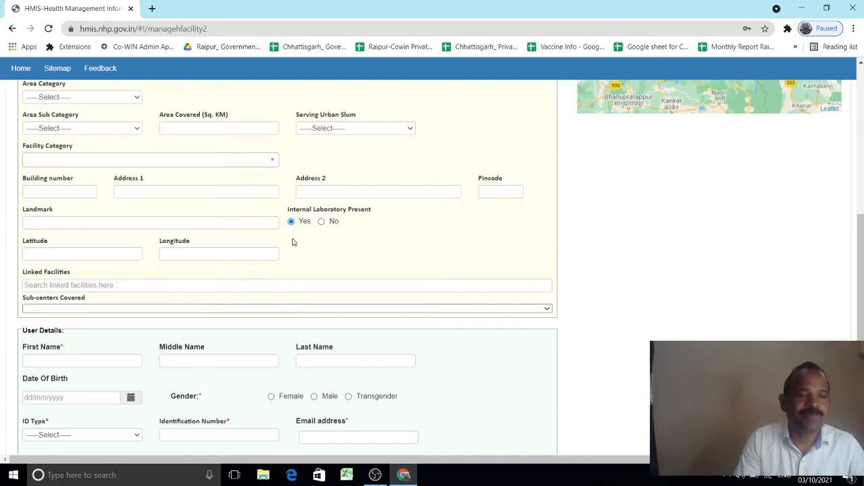
- Go through the Building number and address fields and fill in the address, pincode and contact details from the first saved address suggestion
{"action": "left_click", "coordinate": [96, 218]}
{"action": "left_click", "coordinate": [52, 190]}
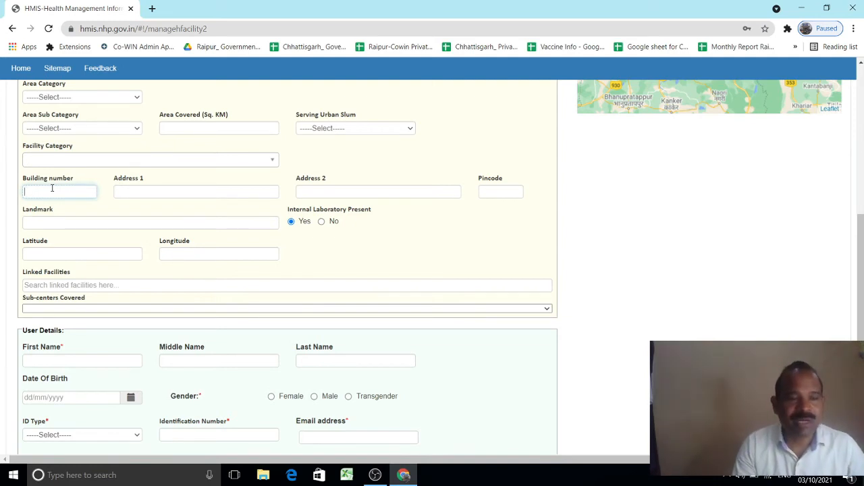
{"action": "left_click", "coordinate": [170, 193]}
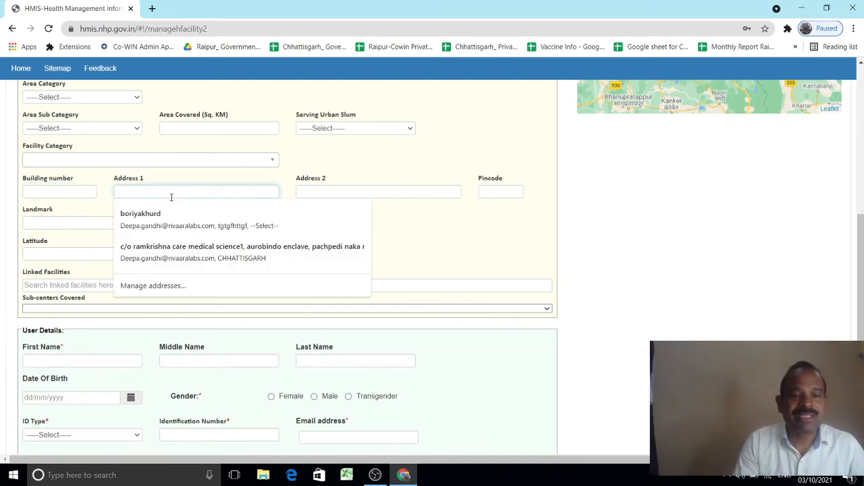
{"action": "left_click", "coordinate": [408, 196]}
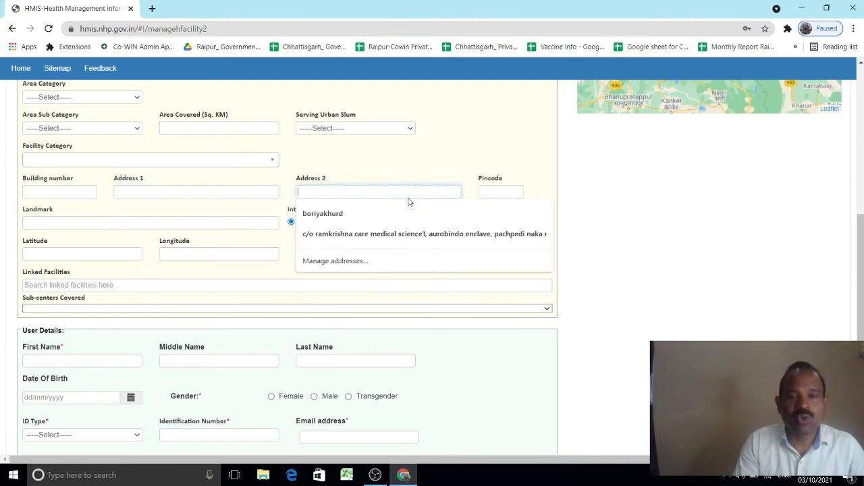
{"action": "left_click", "coordinate": [488, 213]}
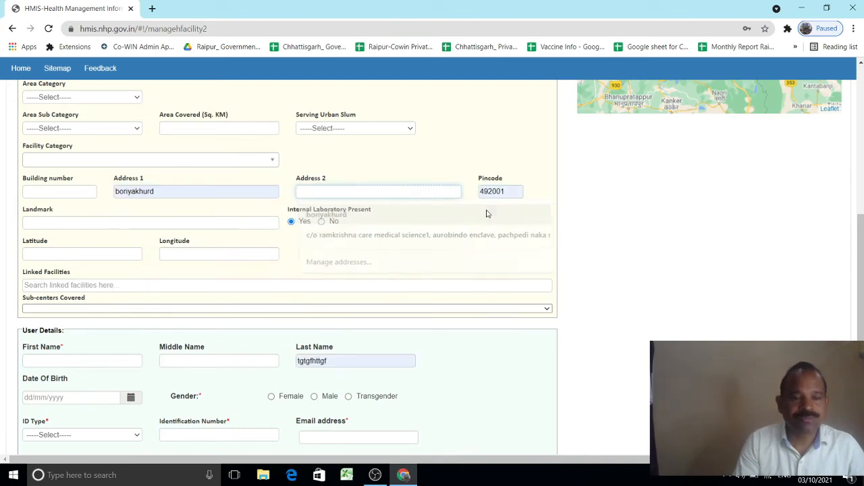
- Examine the Landmark and Linked Facilities fields and the Sub-centers Covered list
{"action": "left_click", "coordinate": [76, 223]}
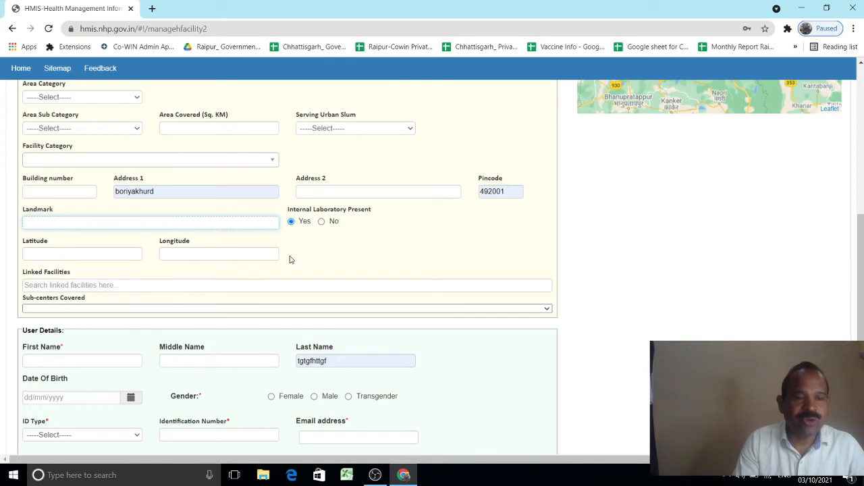
{"action": "scroll", "coordinate": [291, 259], "scroll_direction": "down", "scroll_amount": 1}
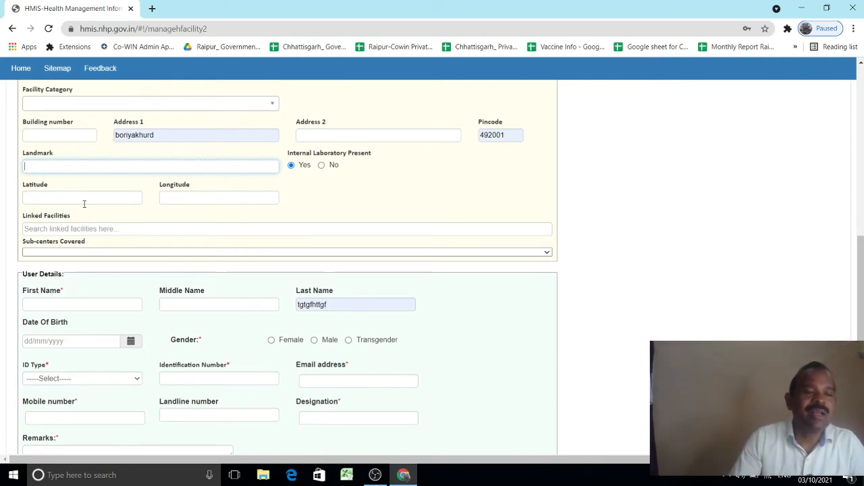
{"action": "left_click", "coordinate": [134, 224]}
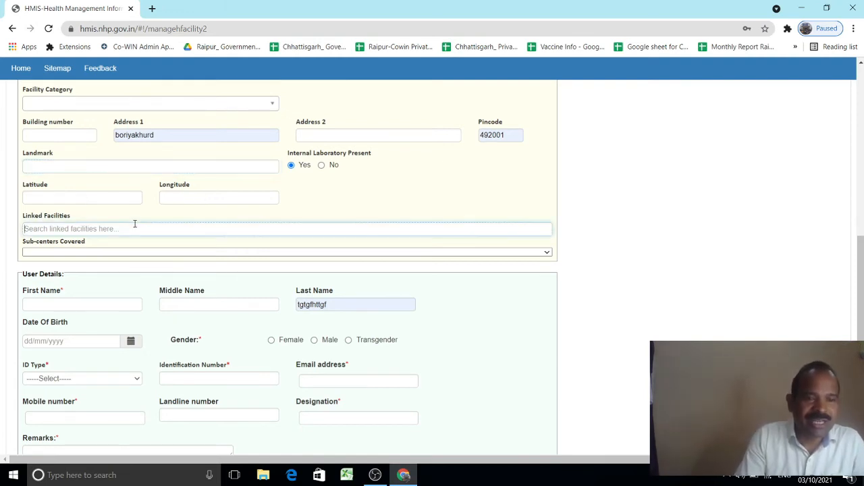
{"action": "left_click", "coordinate": [105, 255]}
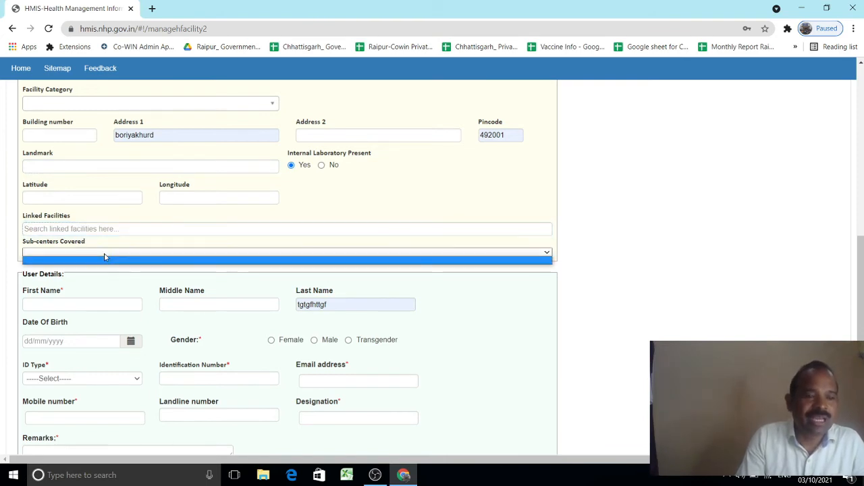
{"action": "left_click", "coordinate": [548, 253]}
{"action": "scroll", "coordinate": [556, 257], "scroll_direction": "down", "scroll_amount": 1}
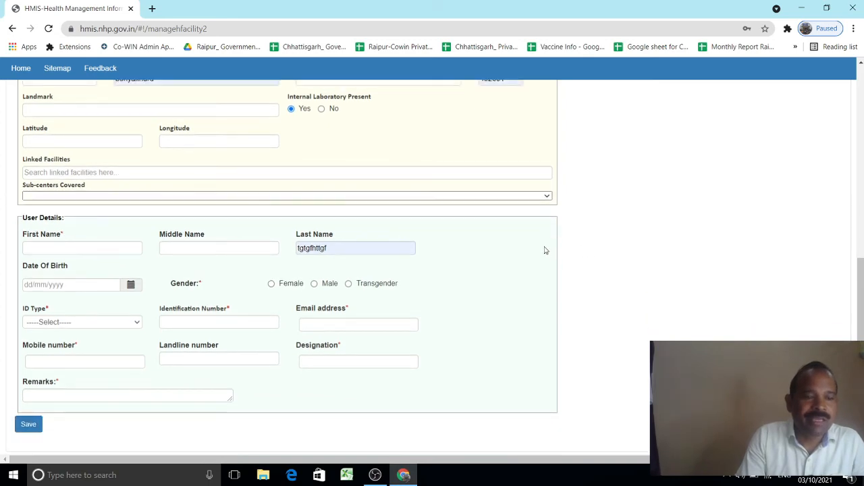
- Review the facility section of the request form from Officer Incharge through to the User Details section
{"action": "scroll", "coordinate": [204, 186], "scroll_direction": "up", "scroll_amount": 2}
{"action": "scroll", "coordinate": [202, 185], "scroll_direction": "up", "scroll_amount": 4}
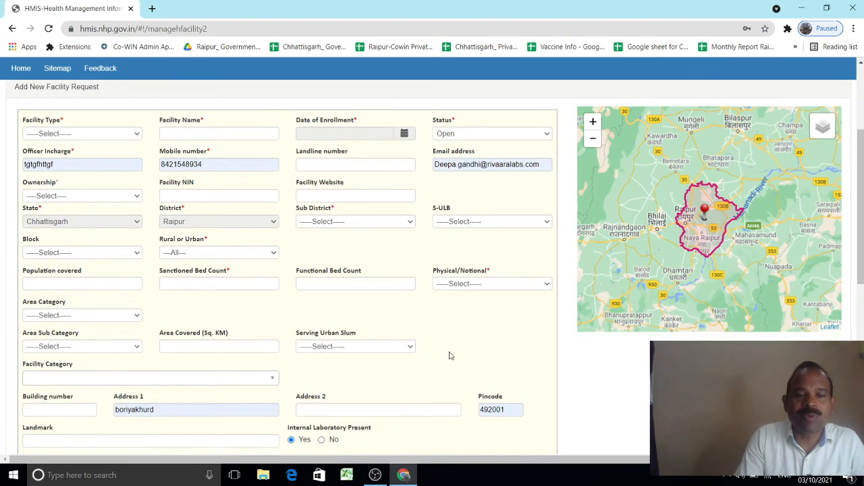
{"action": "scroll", "coordinate": [449, 353], "scroll_direction": "down", "scroll_amount": 1}
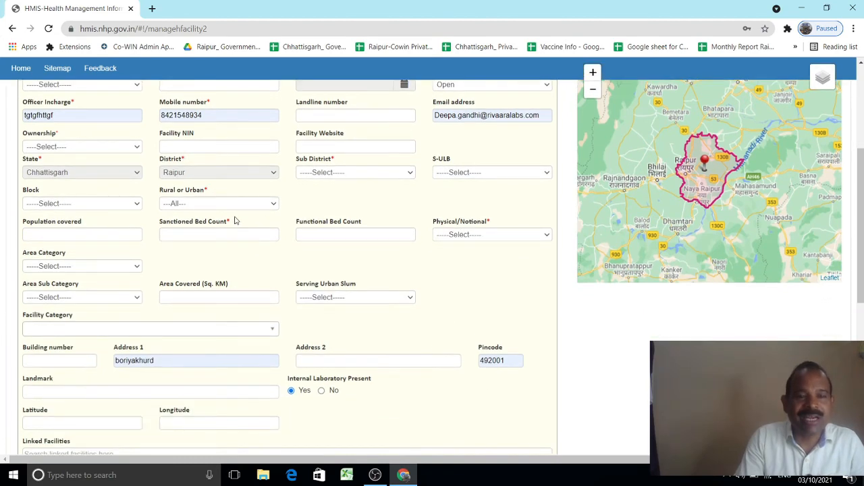
{"action": "scroll", "coordinate": [239, 230], "scroll_direction": "down", "scroll_amount": 2}
{"action": "scroll", "coordinate": [331, 229], "scroll_direction": "down", "scroll_amount": 1}
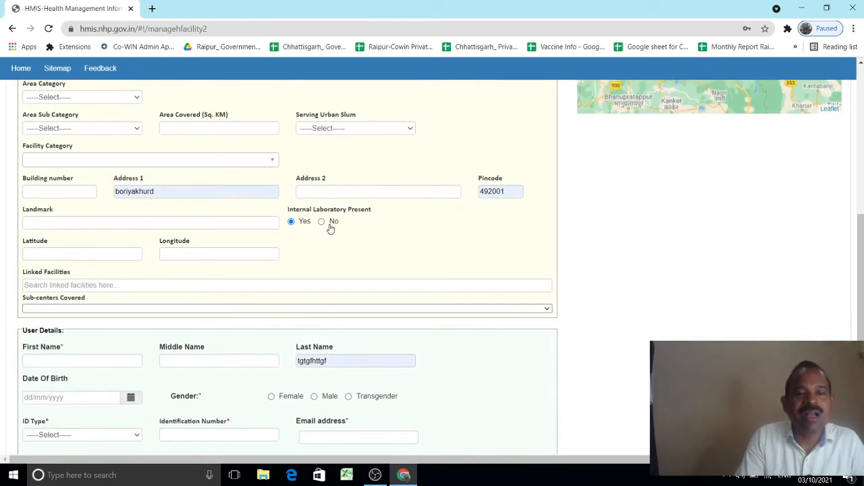
{"action": "scroll", "coordinate": [330, 228], "scroll_direction": "down", "scroll_amount": 2}
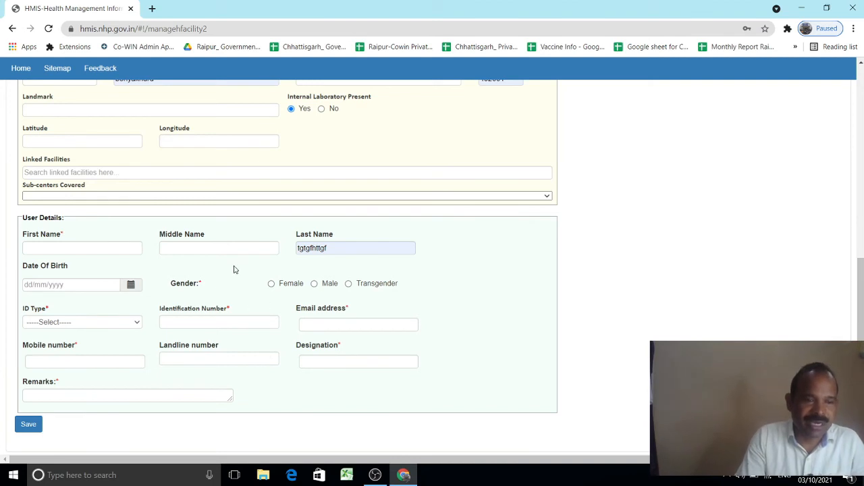
- Examine the First Name, Middle Name and Last Name fields and the ID Type options under User Details
{"action": "left_click", "coordinate": [49, 247]}
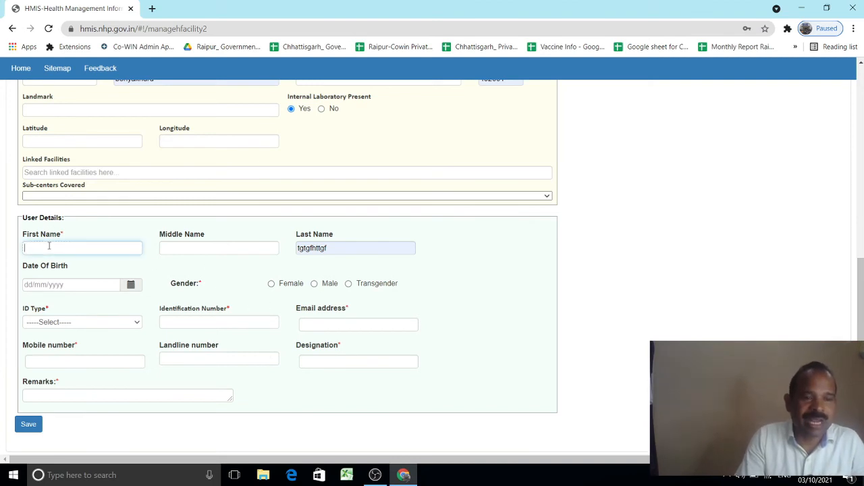
{"action": "left_click", "coordinate": [245, 250]}
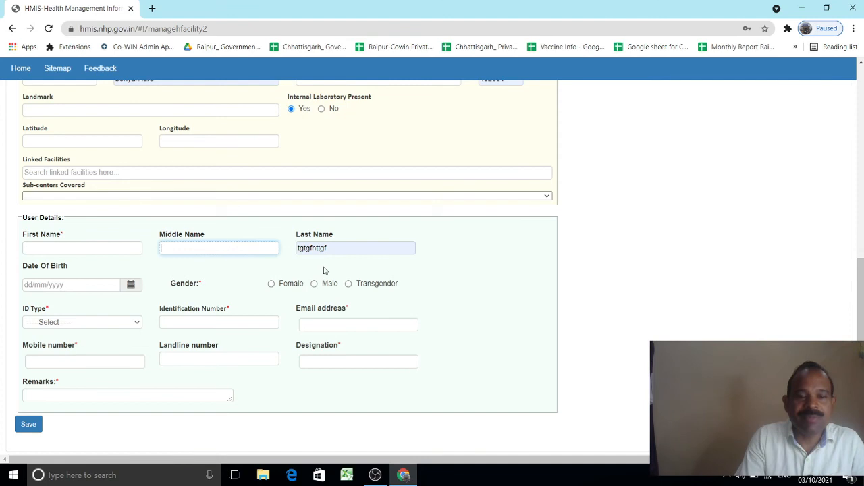
{"action": "left_click", "coordinate": [332, 251]}
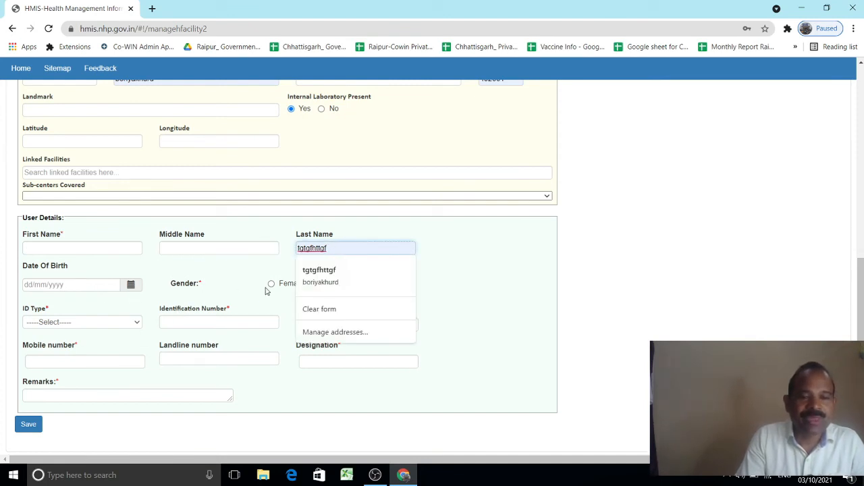
{"action": "left_click", "coordinate": [522, 284]}
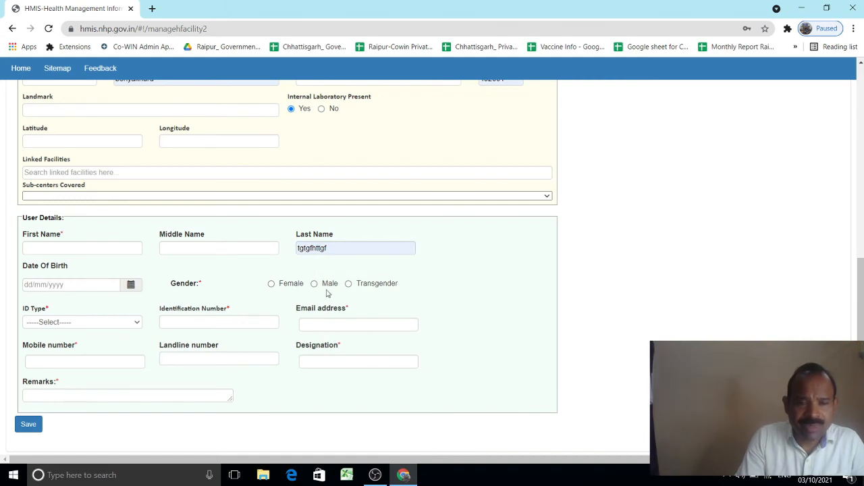
{"action": "left_click", "coordinate": [70, 322]}
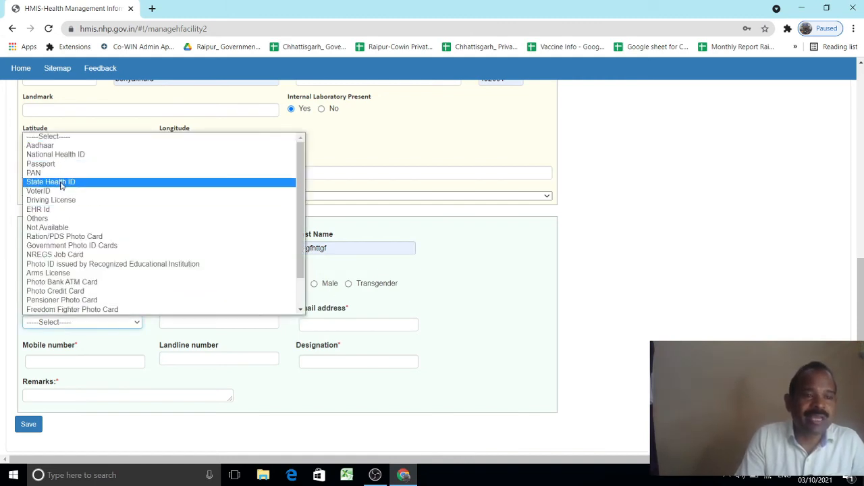
{"action": "left_click", "coordinate": [525, 316]}
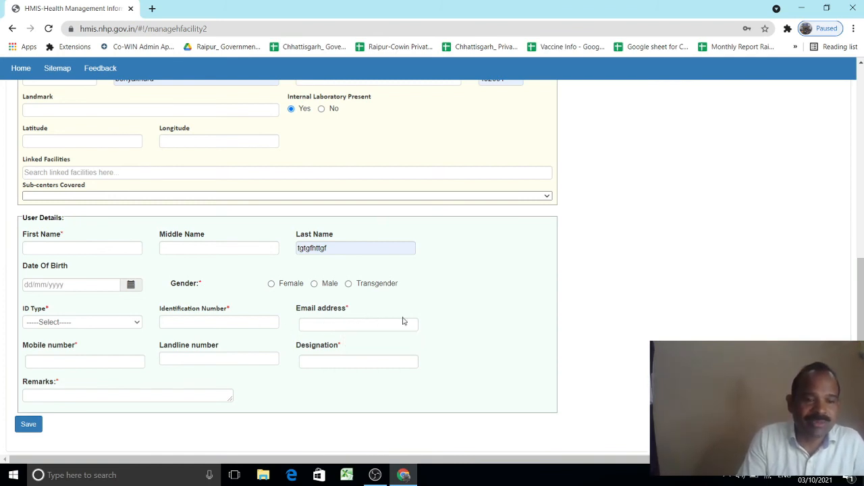
- Examine the required Remarks field and the end of the User Details section, and return to the beginning of the request form
{"action": "scroll", "coordinate": [403, 321], "scroll_direction": "down", "scroll_amount": 1}
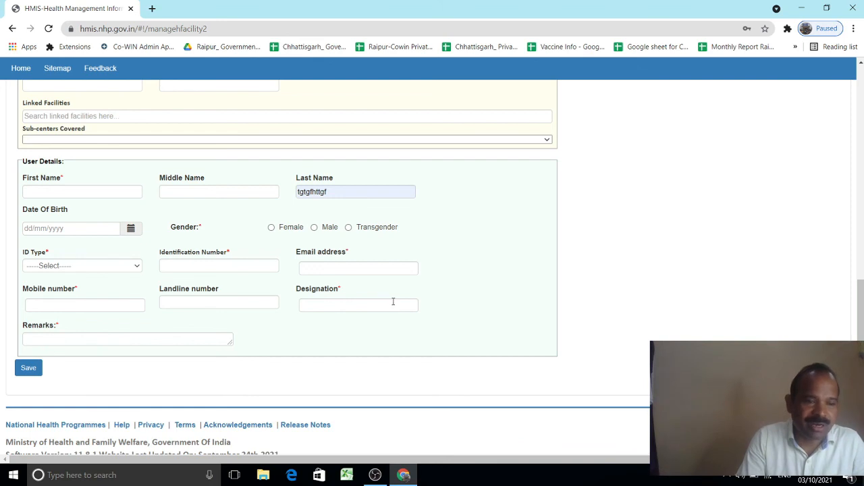
{"action": "scroll", "coordinate": [79, 331], "scroll_direction": "down", "scroll_amount": 1}
{"action": "left_click", "coordinate": [151, 310]}
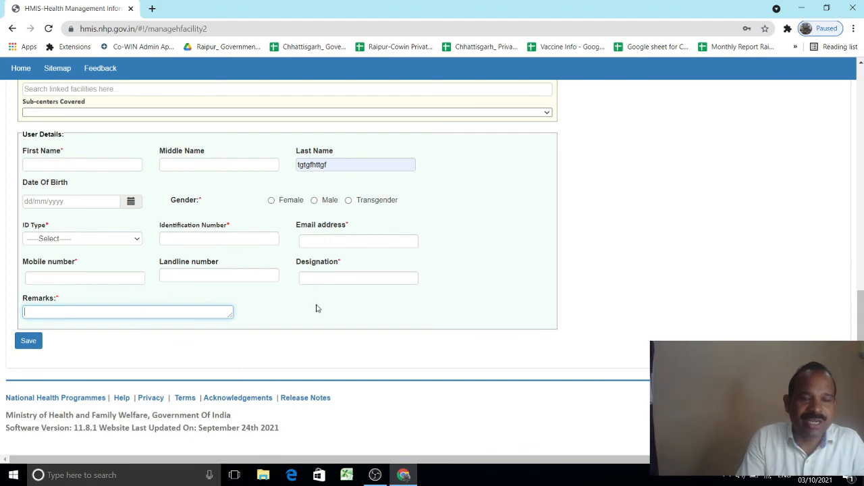
{"action": "scroll", "coordinate": [272, 299], "scroll_direction": "up", "scroll_amount": 3}
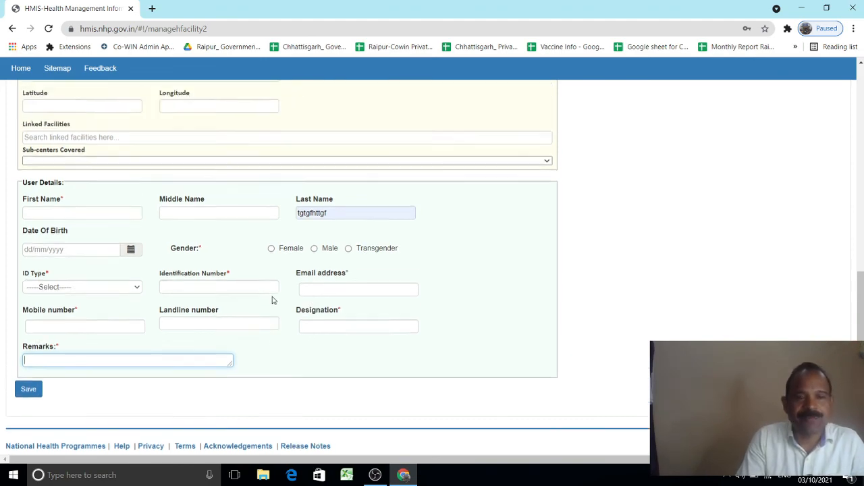
{"action": "scroll", "coordinate": [273, 299], "scroll_direction": "down", "scroll_amount": 2}
{"action": "scroll", "coordinate": [272, 299], "scroll_direction": "up", "scroll_amount": 7}
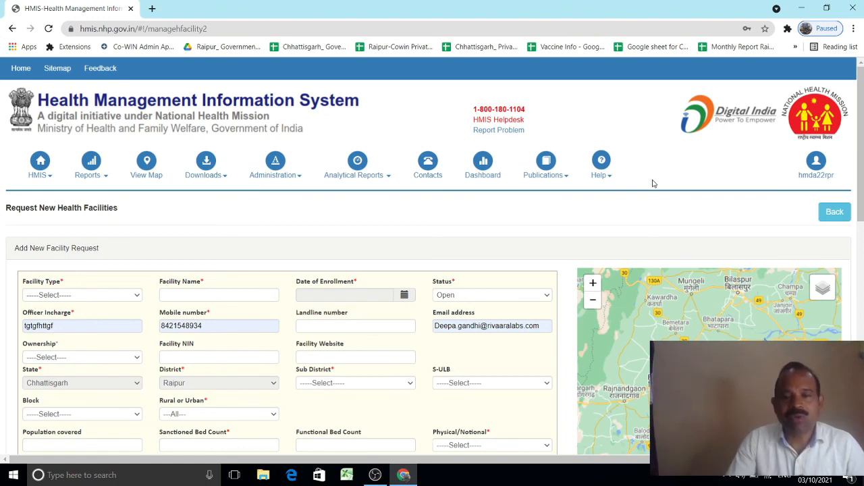
{"action": "left_click", "coordinate": [375, 475]}
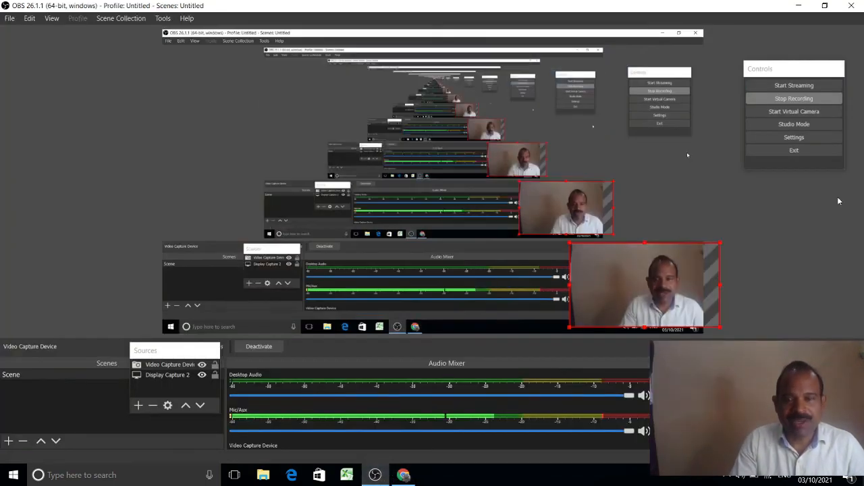